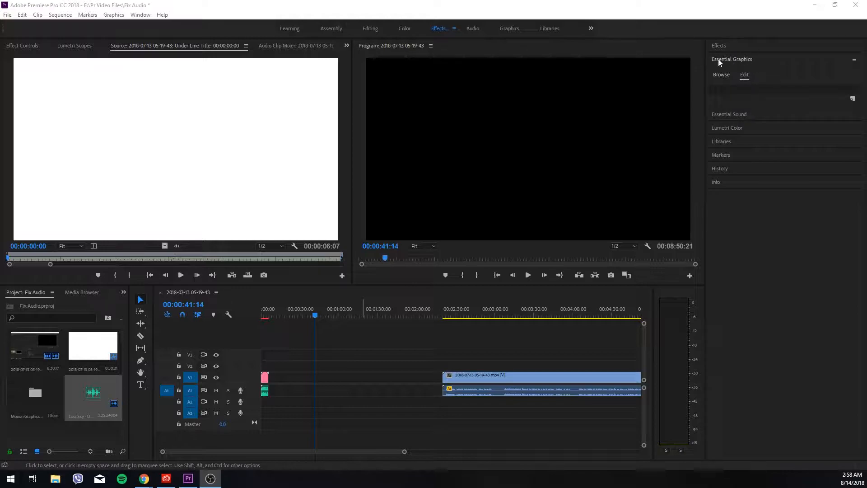
- Expand the Essential Graphics section and enlarge its height to make room for its contents
click(140, 15)
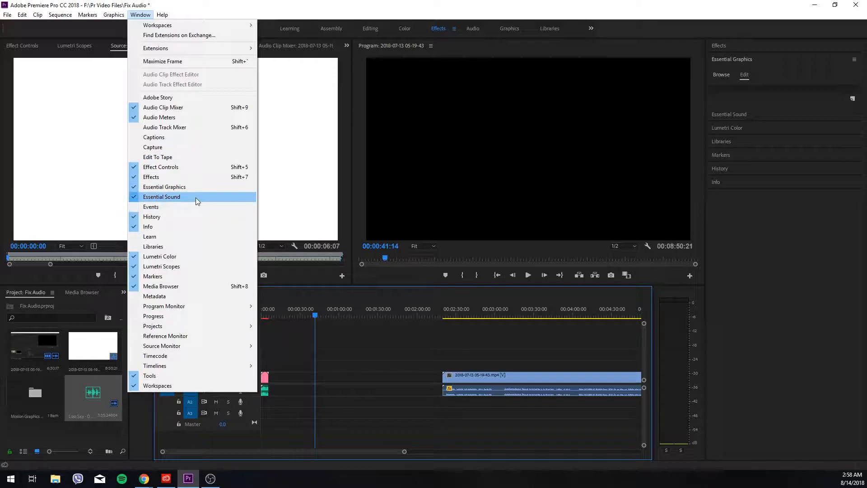
click(700, 17)
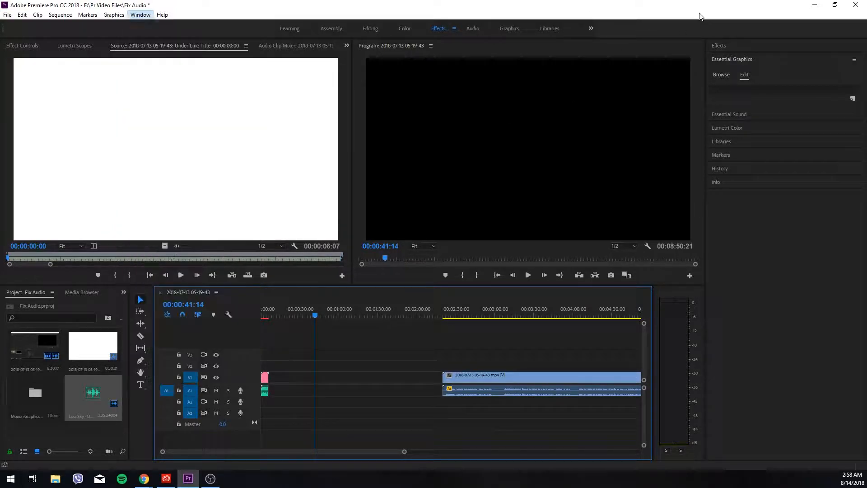
click(740, 58)
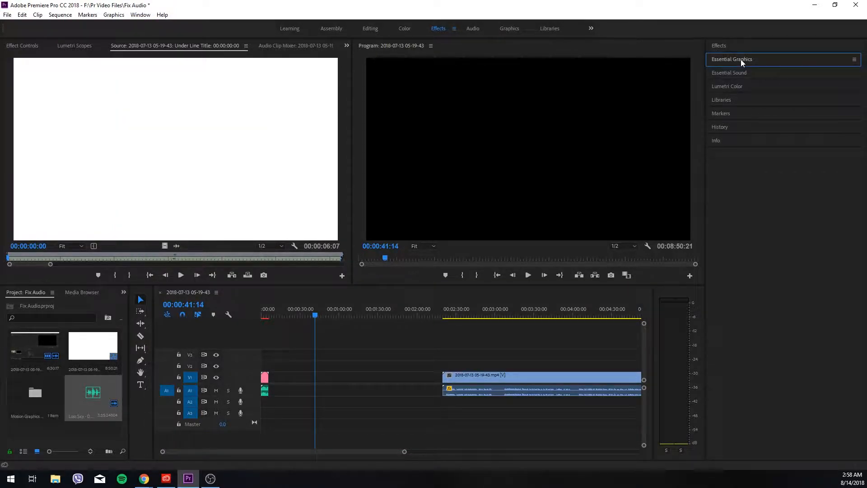
click(741, 60)
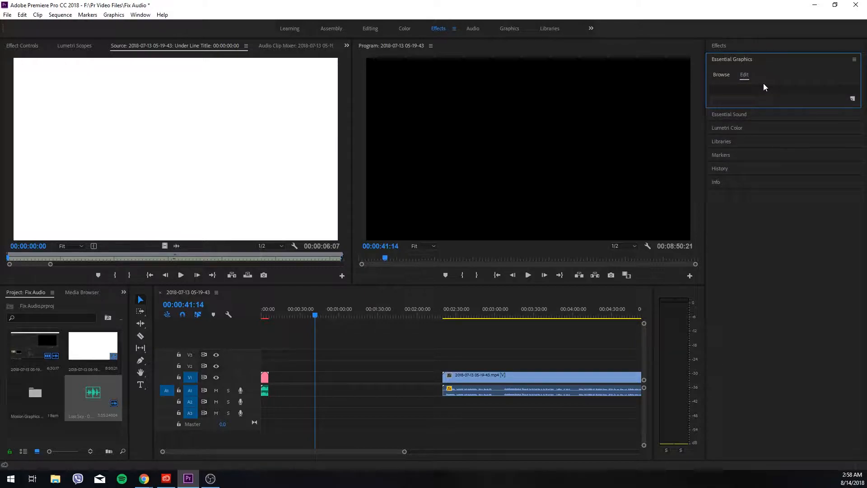
drag(765, 107, 773, 361)
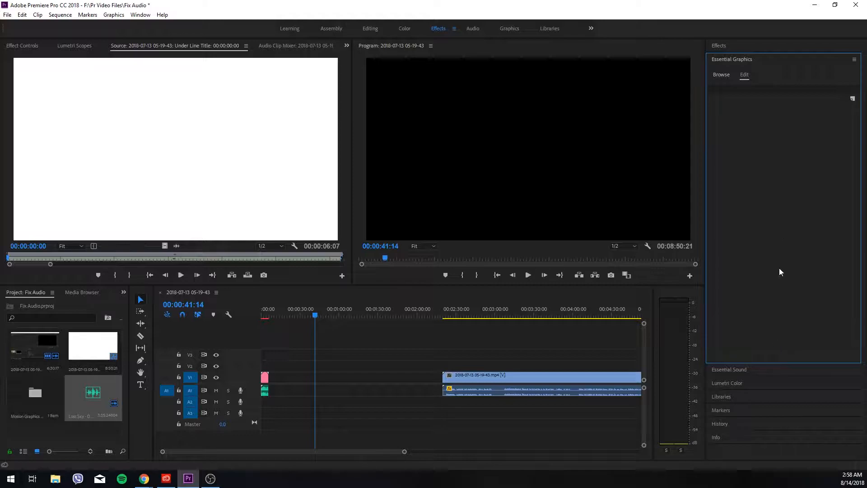
- Browse the free Adobe Stock motion graphics templates for available titles, transitions and lower thirds
click(723, 75)
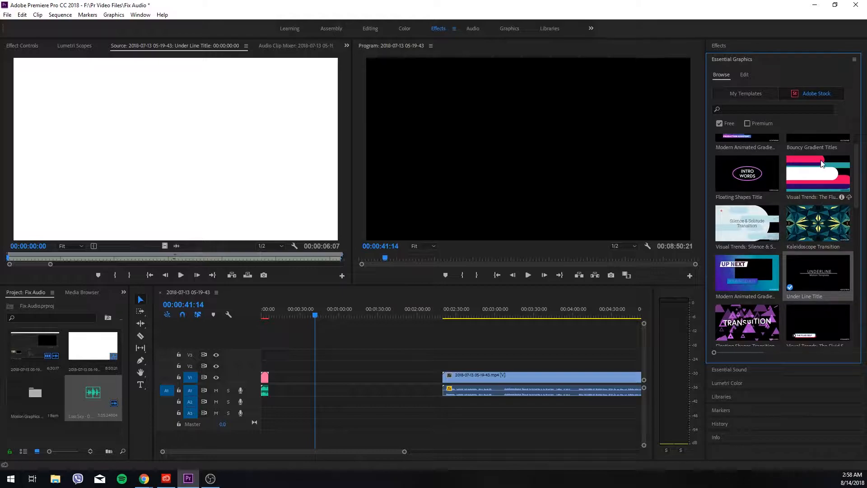
scroll(821, 163, down, 10)
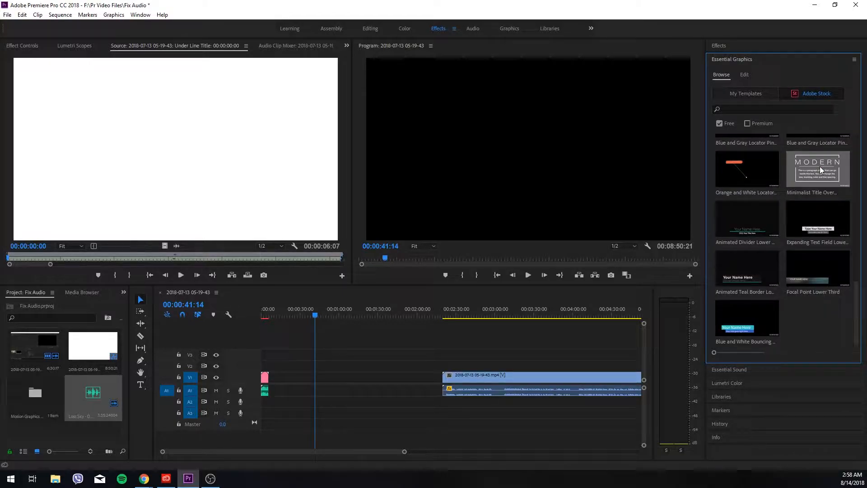
scroll(801, 188, up, 8)
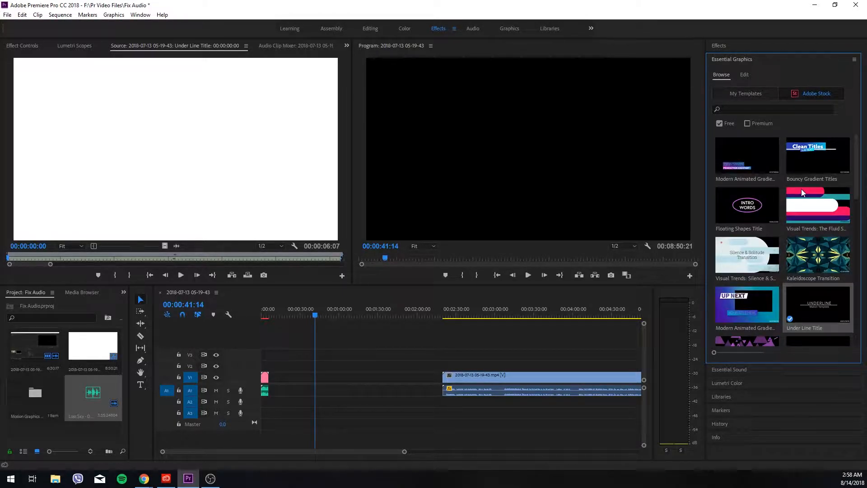
scroll(803, 194, down, 4)
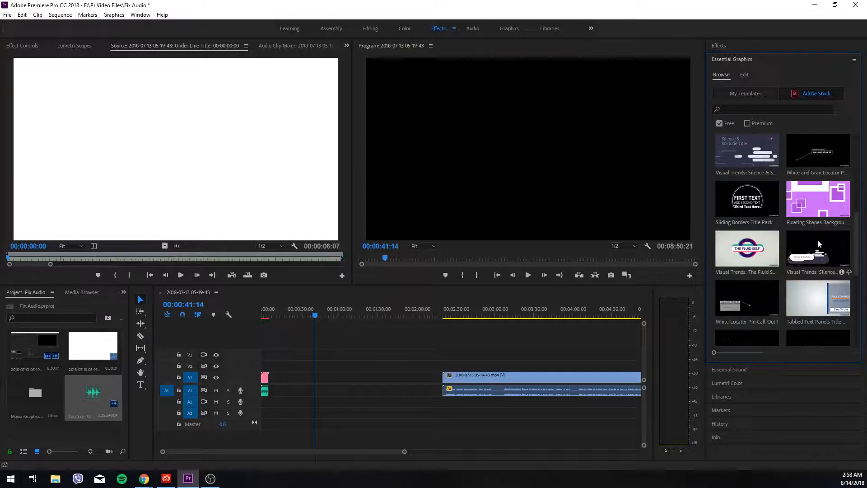
scroll(804, 236, down, 4)
scroll(832, 215, up, 8)
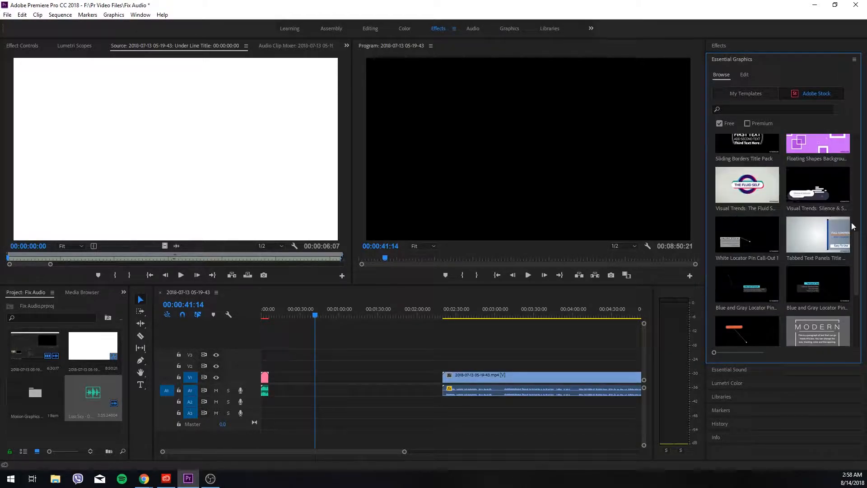
mouse_move(832, 209)
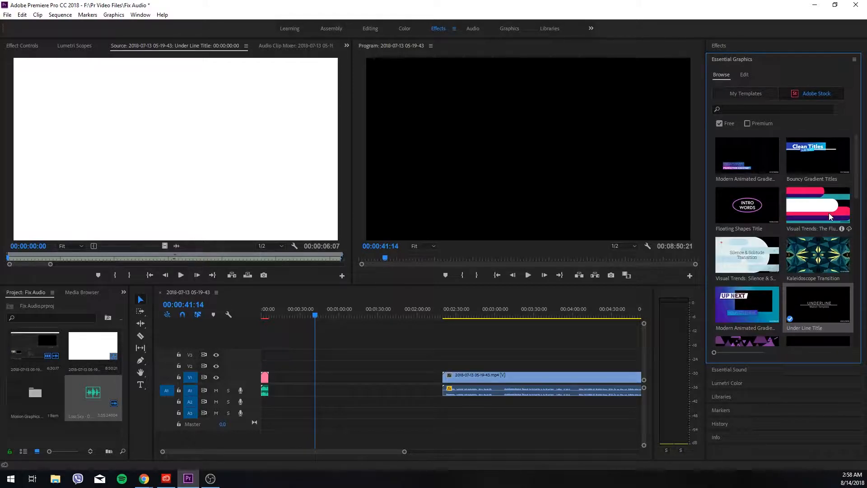
- Place the Under Line Title template on track V1 at 00:00:41:14 and play it back
mouse_move(831, 323)
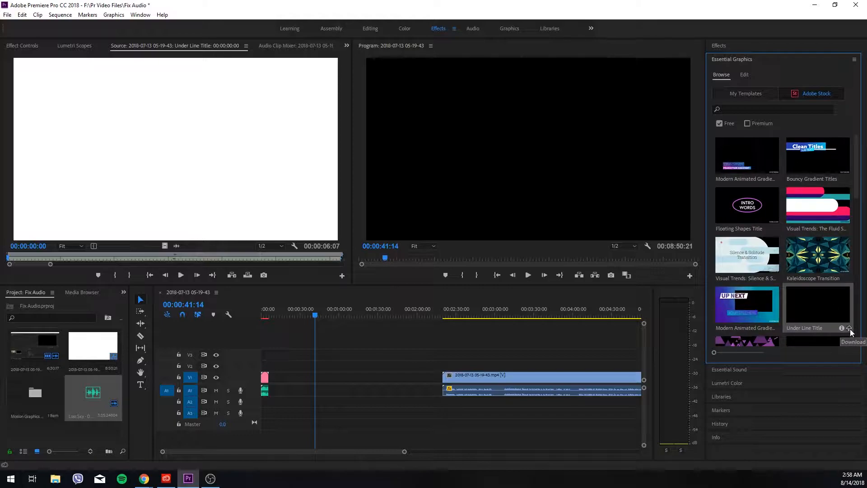
click(850, 328)
drag(811, 309, 319, 386)
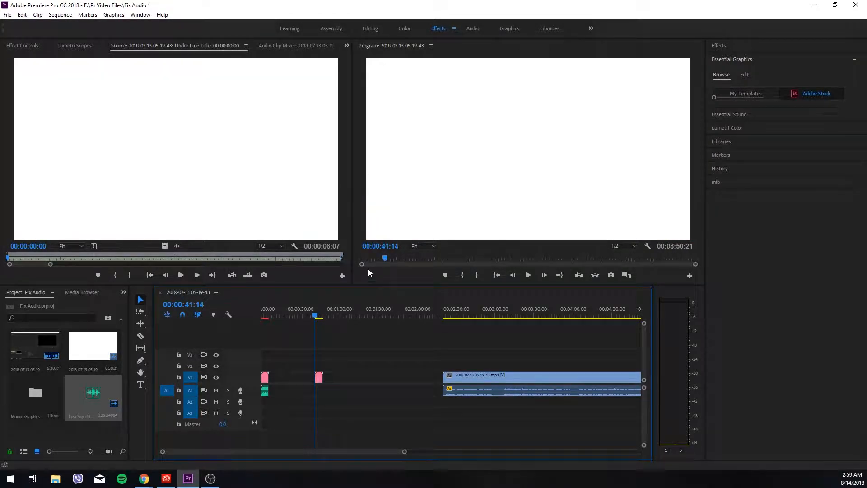
key(space)
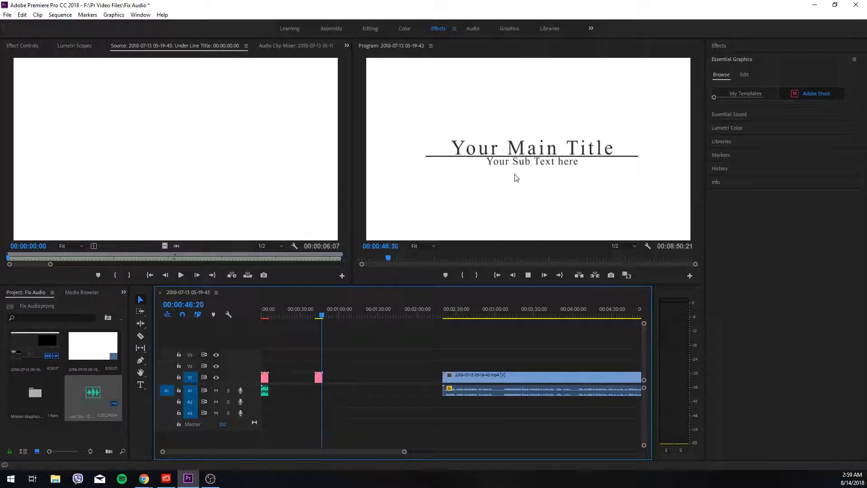
drag(324, 315, 313, 316)
- Clear the sub text and both two-line main text fields of the placed title clip
click(318, 377)
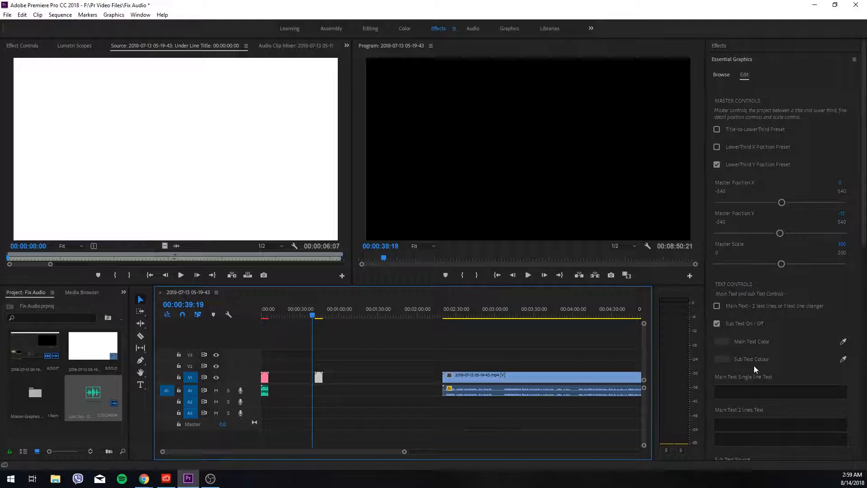
scroll(766, 339, down, 4)
click(753, 306)
key(ctrl+a)
key(BackSpace)
click(742, 271)
key(ctrl+a)
key(BackSpace)
click(773, 255)
key(ctrl+a)
key(BackSpace)
- Replace the title's single-line main text with "YouTube Struggles"
click(795, 219)
key(ctrl+a)
key(BackSpace)
text(You)
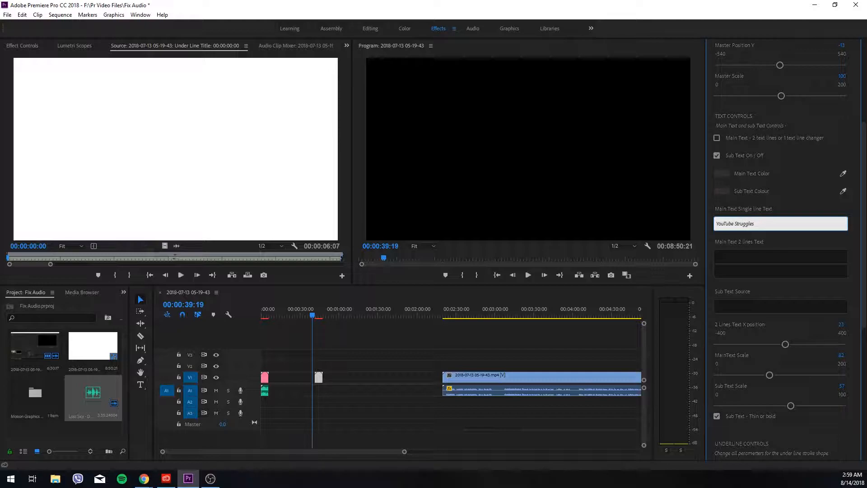
- Play back the edited title and return the playhead to 00:00:36:05, before the clip
click(316, 323)
key(space)
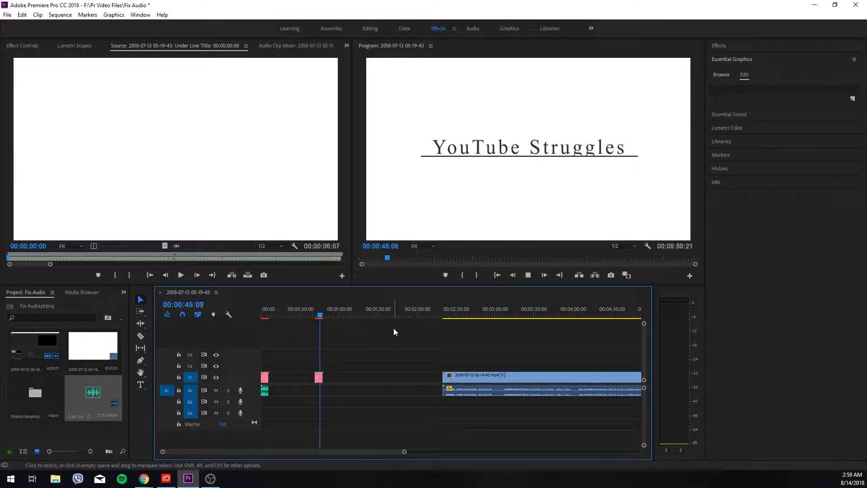
key(space)
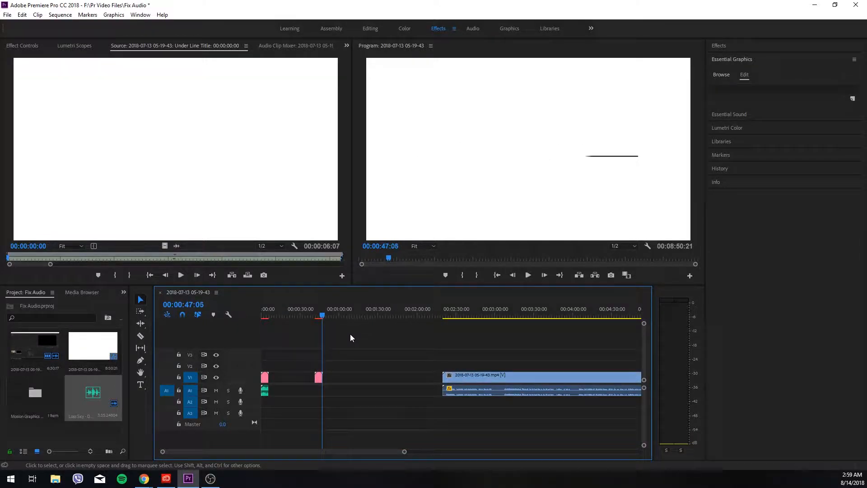
drag(321, 315, 308, 316)
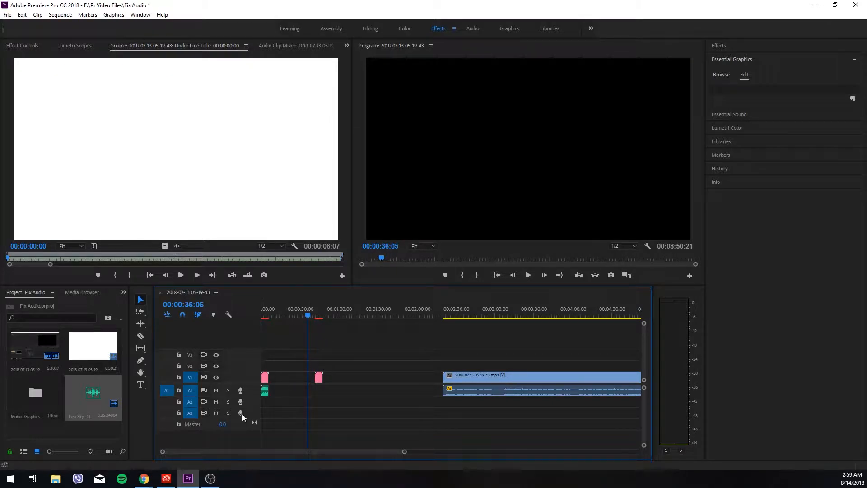
- Switch to the Chrome window with "Lost Sky - Dreams [NCS Release]" and examine its description for the free download link
mouse_move(150, 481)
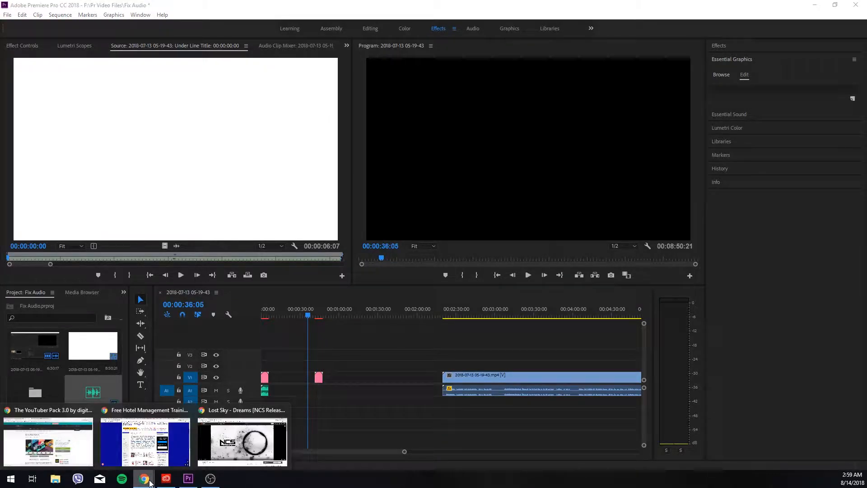
click(246, 435)
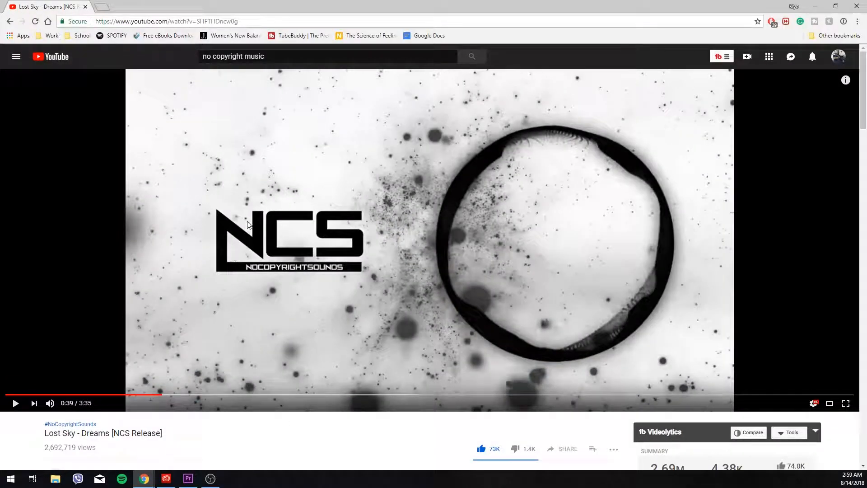
scroll(250, 215, down, 1)
scroll(249, 213, down, 1)
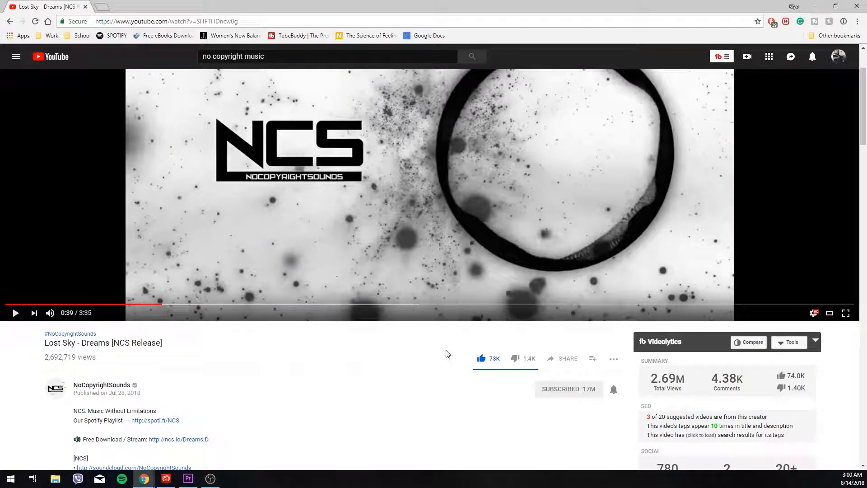
scroll(159, 351, down, 2)
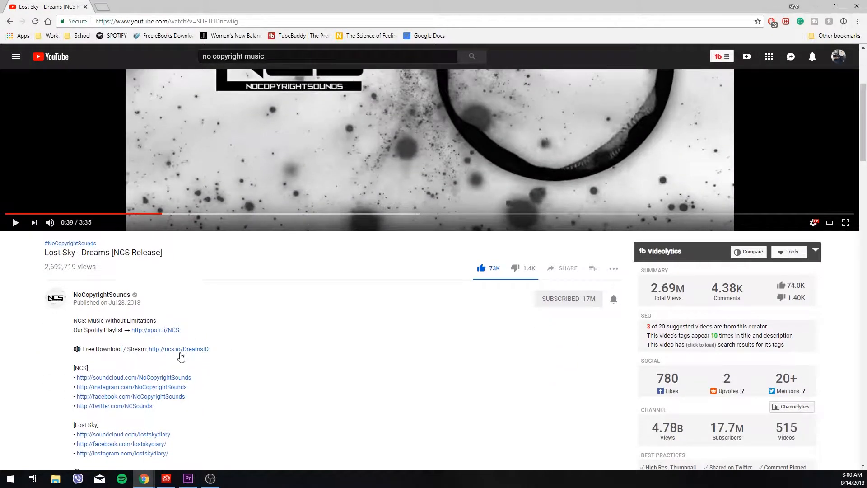
scroll(328, 334, up, 1)
scroll(328, 334, up, 3)
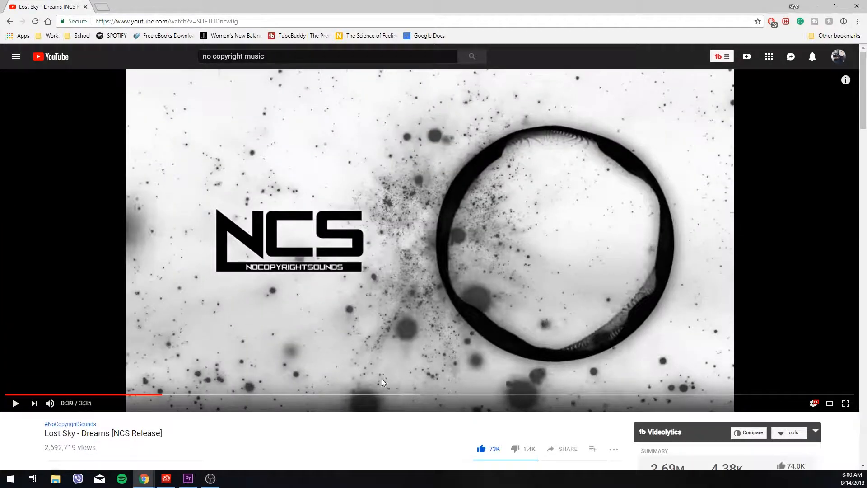
- Switch back to Premiere Pro, place the Lost Sky audio on track A2 at the title's start and play them together
click(193, 481)
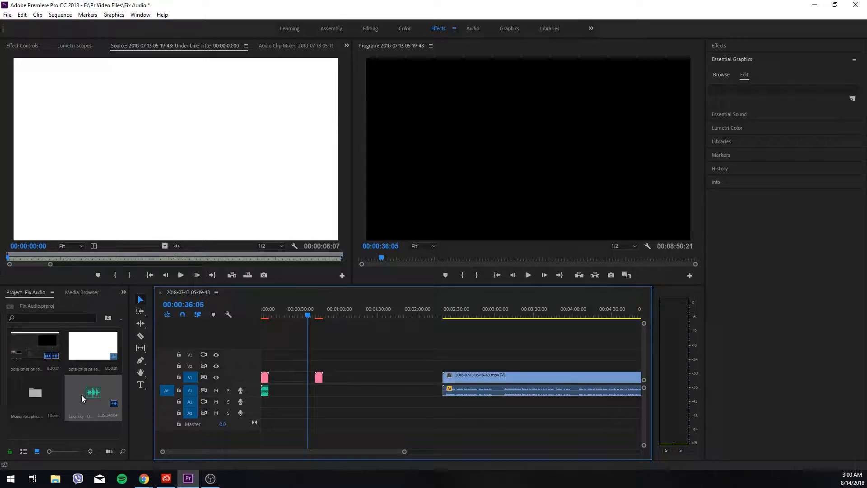
drag(90, 394, 318, 405)
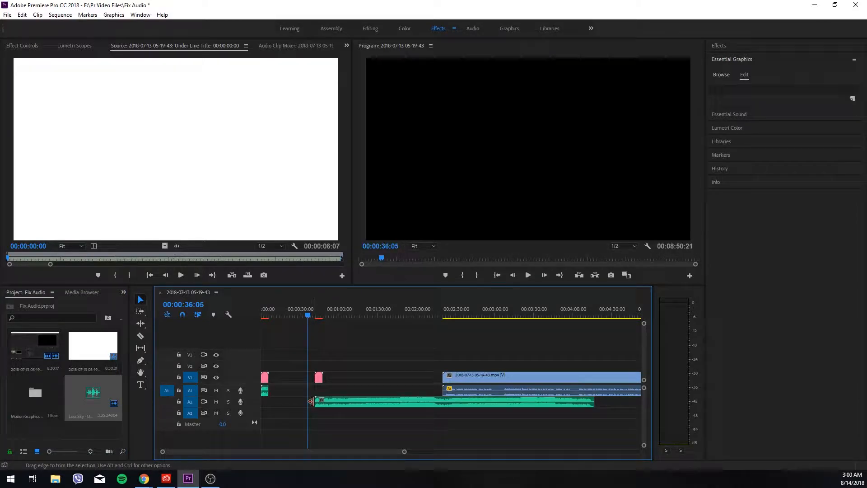
drag(308, 313, 314, 313)
key(space)
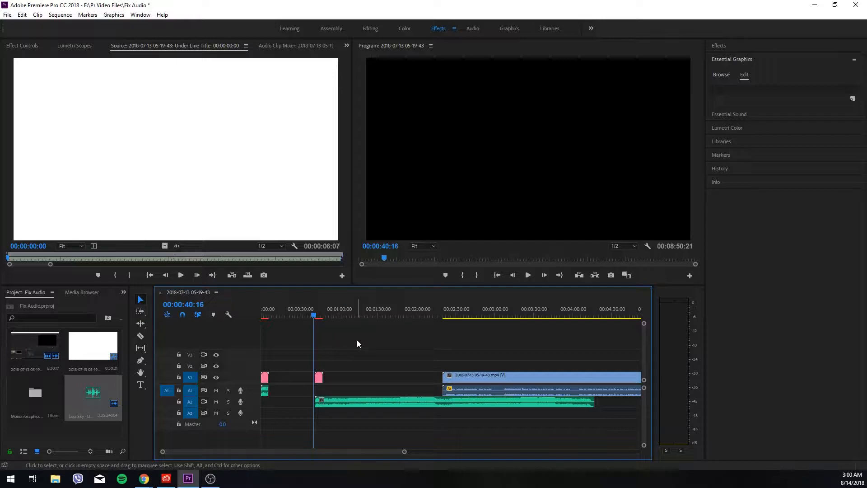
key(space)
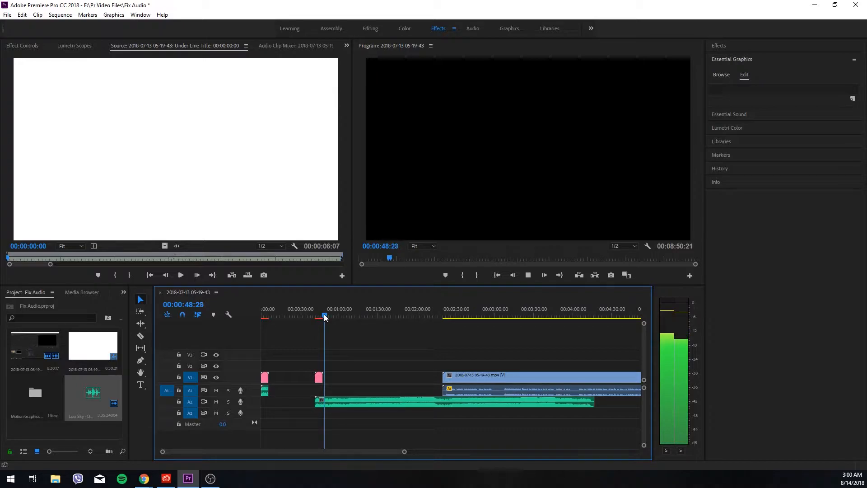
- Cut the music on A2 at the title's end, 00:00:47:09, and delete the remaining part
click(324, 315)
drag(323, 316, 323, 316)
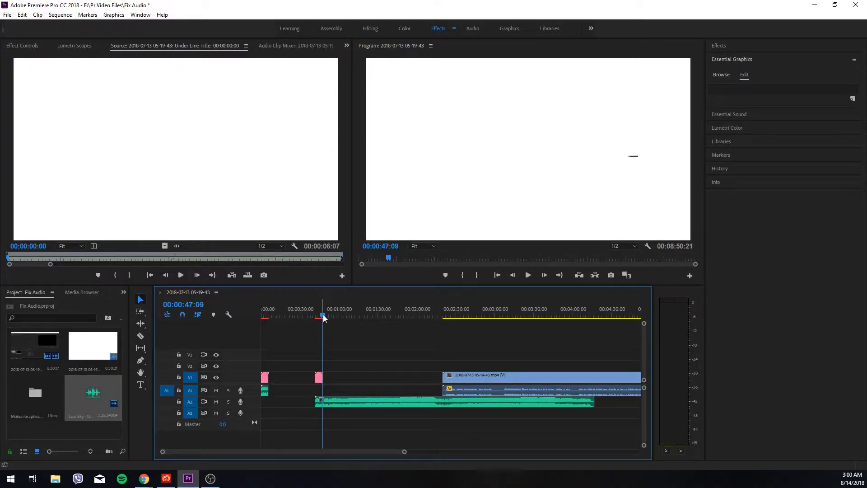
click(140, 336)
click(323, 402)
click(139, 298)
click(449, 402)
key(Delete)
- Link the title clip on V1 with the trimmed music clip on A2
drag(335, 428, 314, 372)
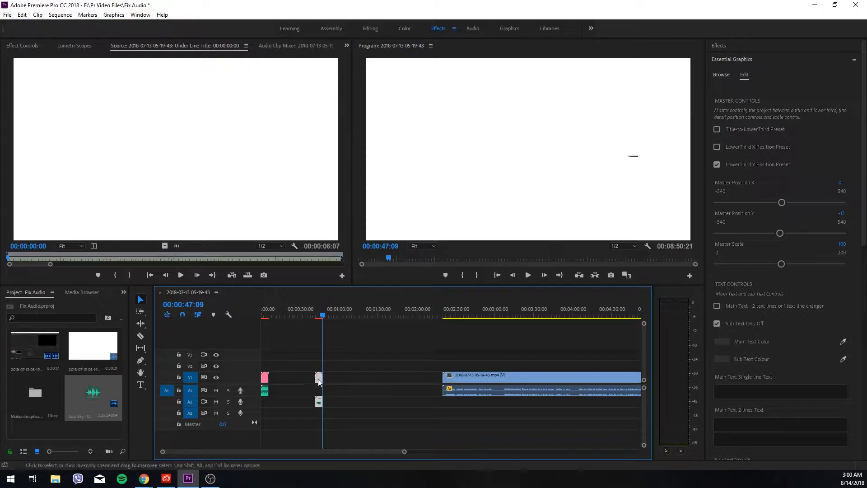
right_click(319, 377)
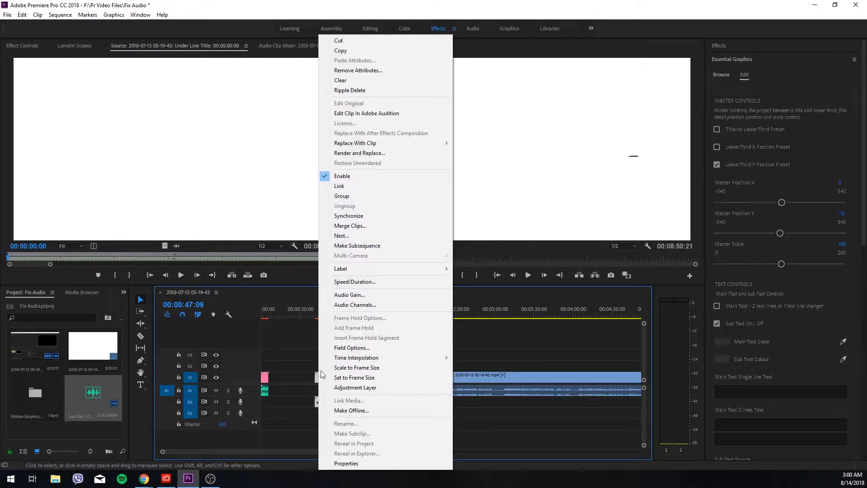
click(358, 187)
- Play back the linked title and music from 00:00:41:01 through the clip's end
drag(328, 316, 315, 317)
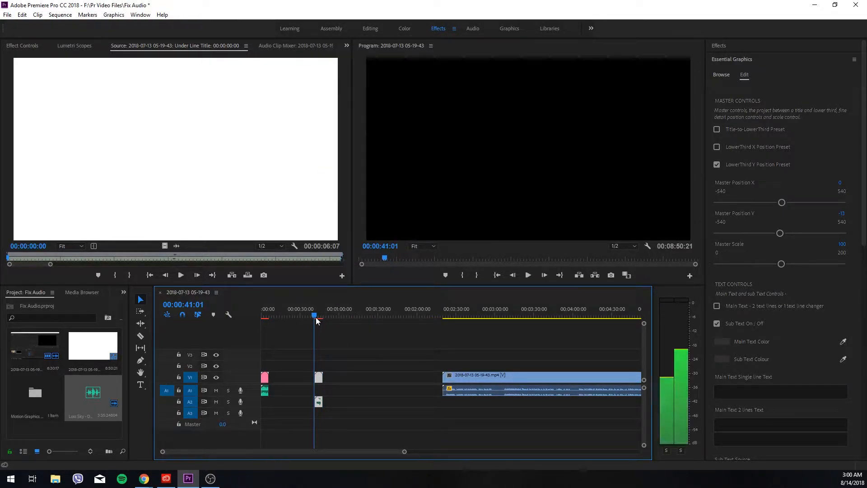
key(space)
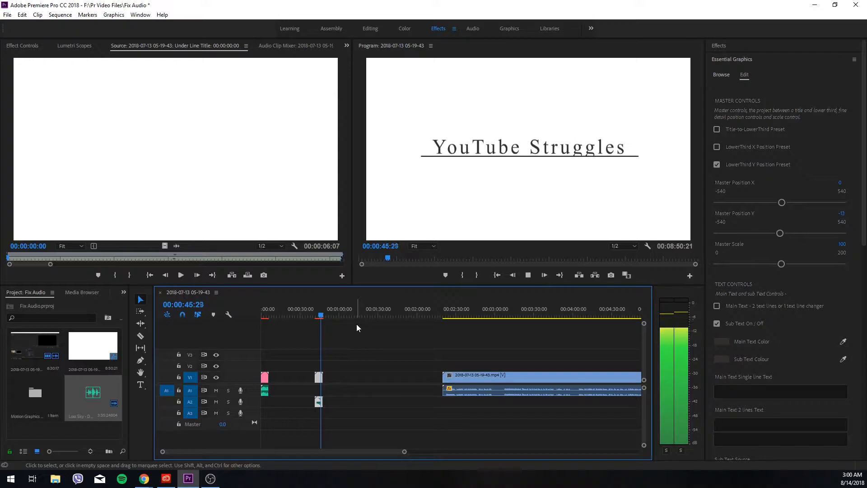
key(space)
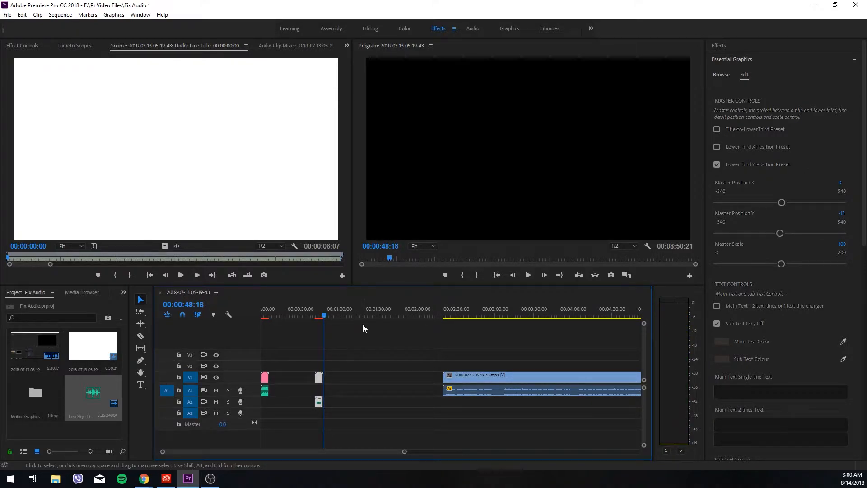